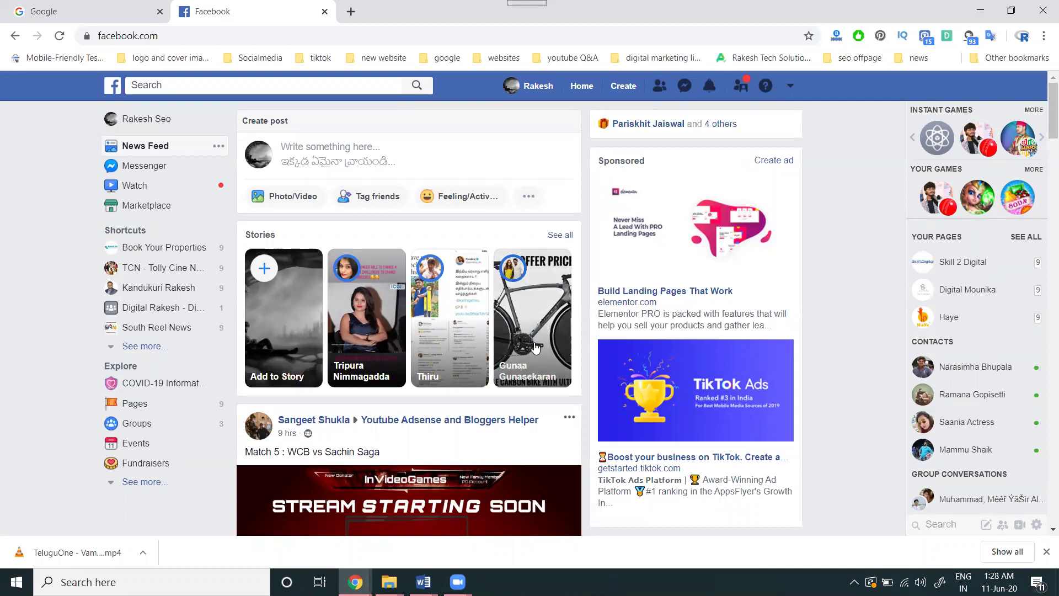
{"action": "scroll", "coordinate": [536, 347], "scroll_direction": "down", "scroll_amount": 5}
{"action": "scroll", "coordinate": [414, 332], "scroll_direction": "down", "scroll_amount": 3}
{"action": "scroll", "coordinate": [331, 290], "scroll_direction": "down", "scroll_amount": 2}
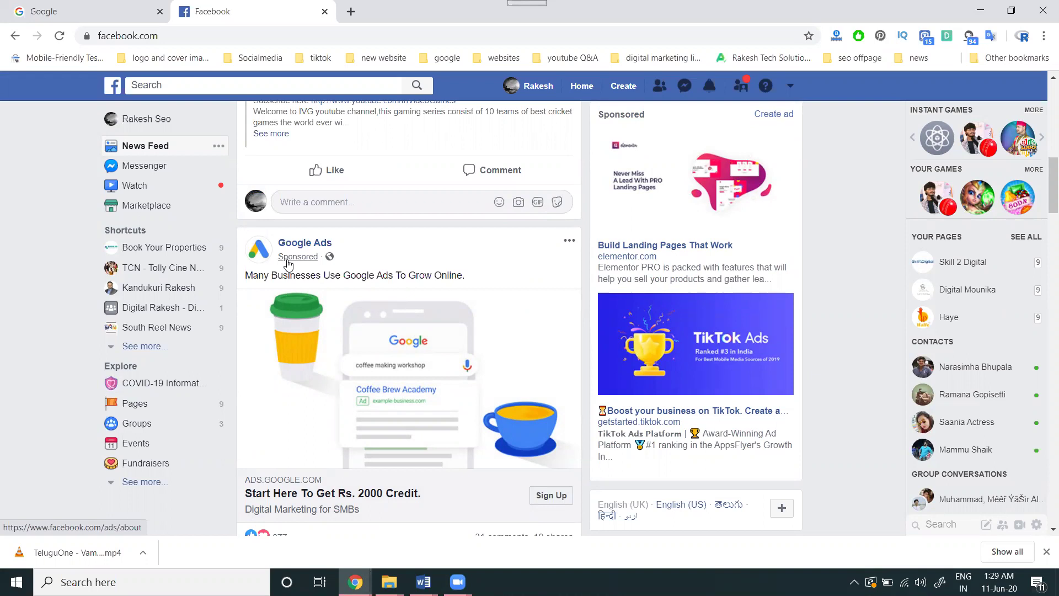
Open facebook.com/manage in a new tab to reach the ad accounts list.
{"action": "left_click", "coordinate": [351, 11]}
{"action": "type", "text": "f"}
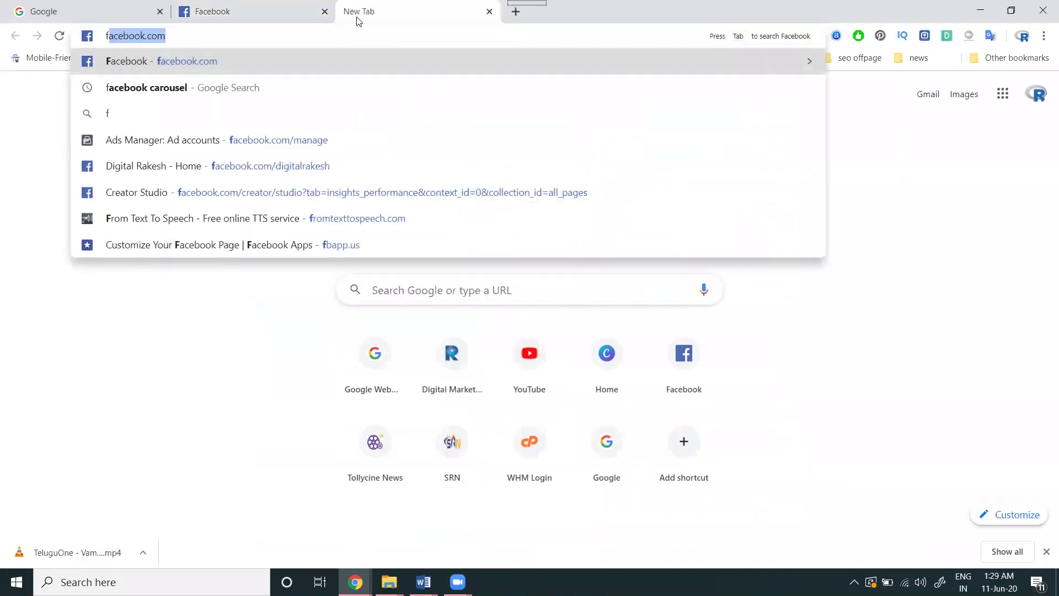
{"action": "type", "text": "acebook.com/"}
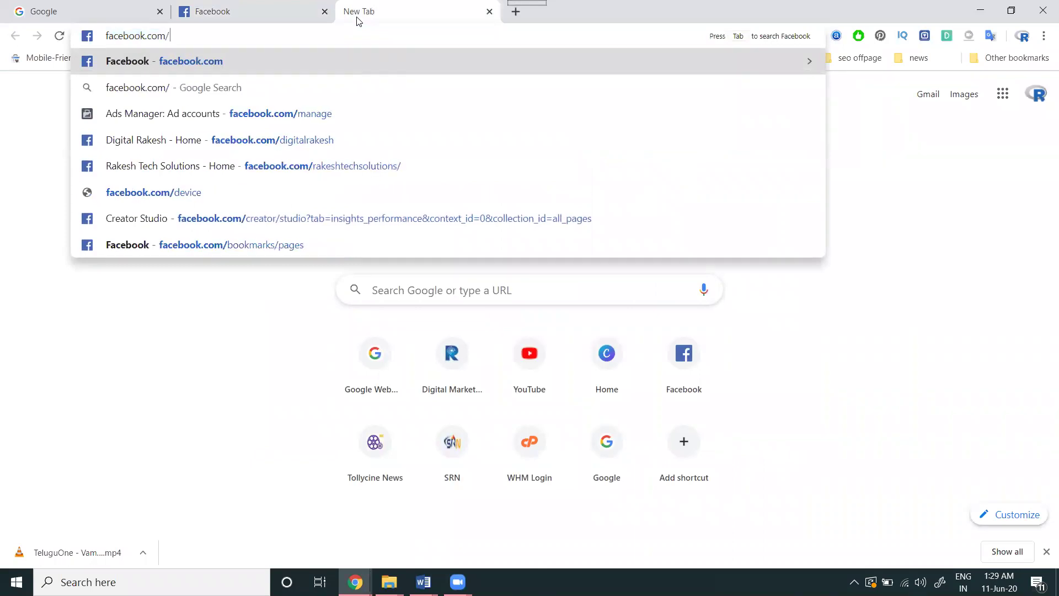
{"action": "type", "text": "mam"}
{"action": "key", "text": "BackSpace"}
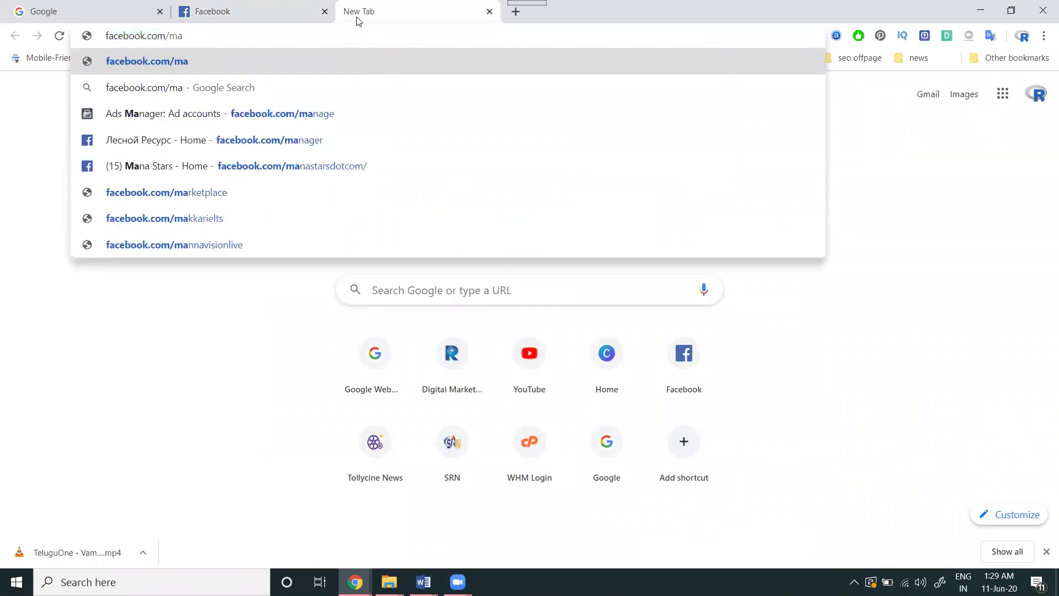
{"action": "type", "text": "nage"}
{"action": "key", "text": "Return"}
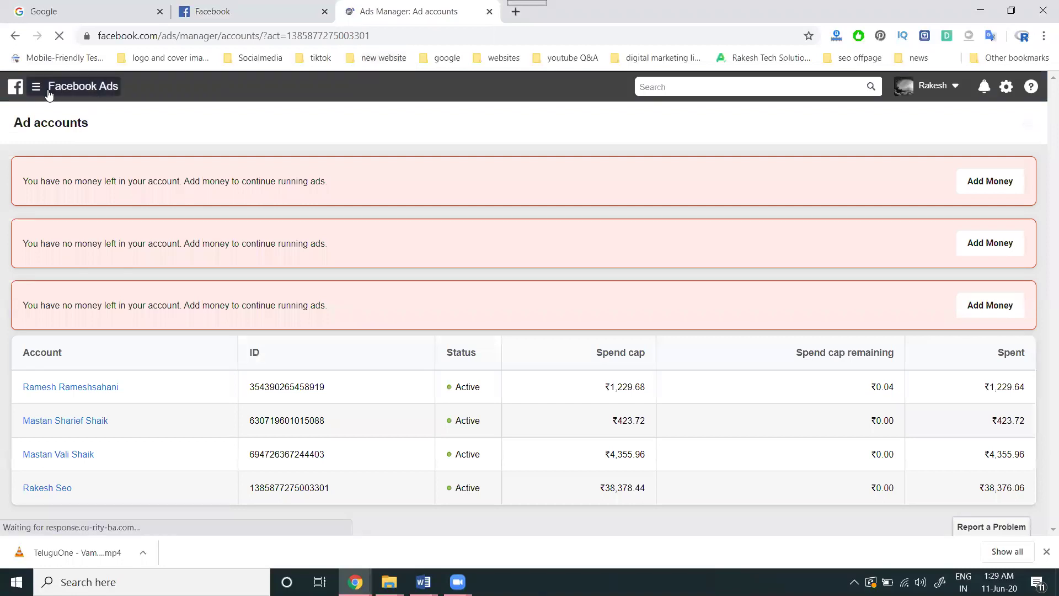
Go to Billing and open Payment Settings for the Rakesh Seo account.
{"action": "left_click", "coordinate": [37, 87]}
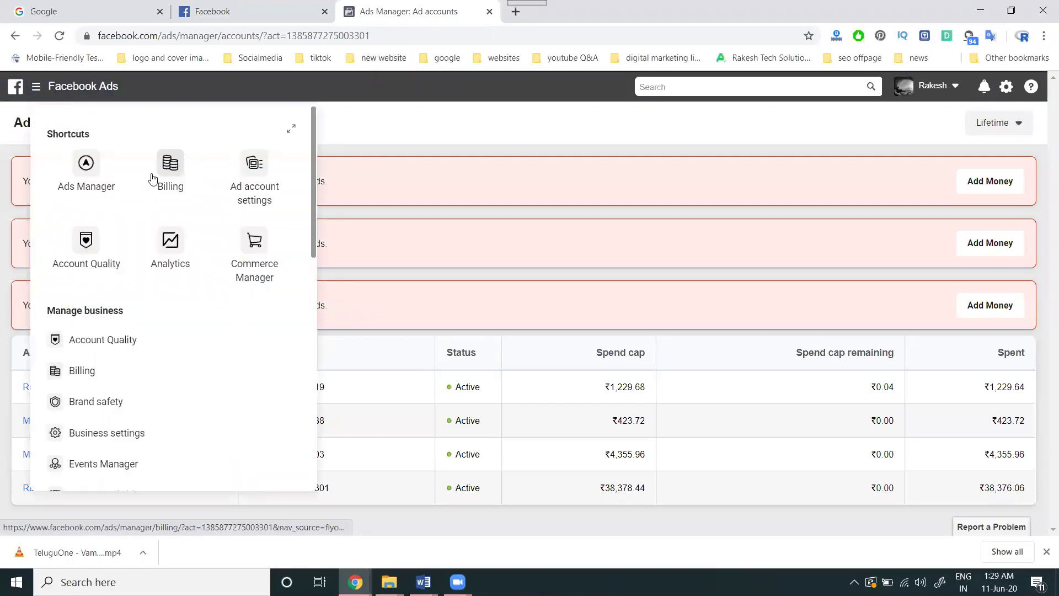
{"action": "left_click", "coordinate": [170, 173]}
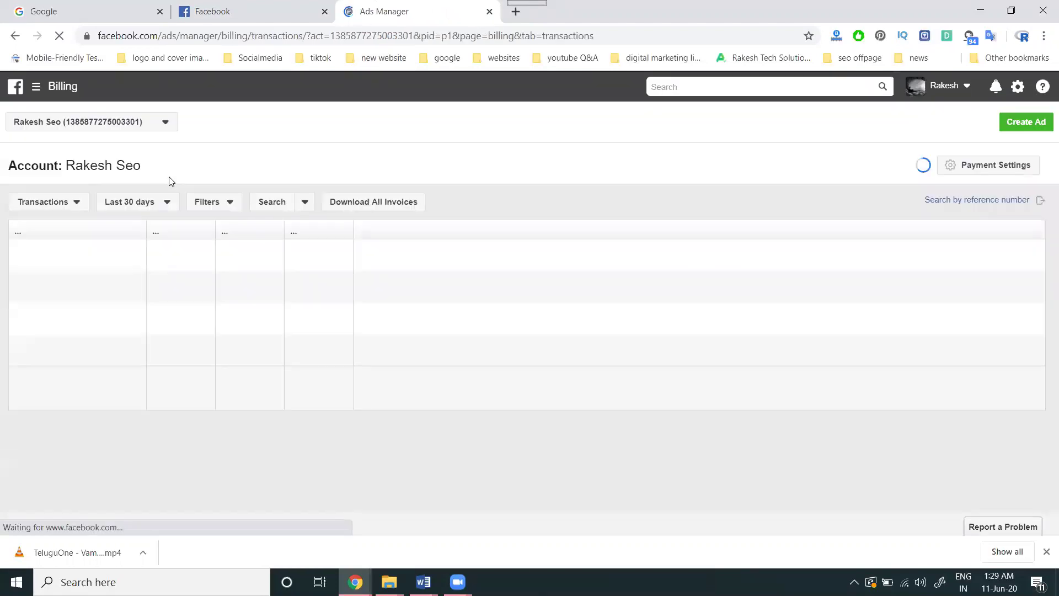
{"action": "left_click", "coordinate": [996, 164]}
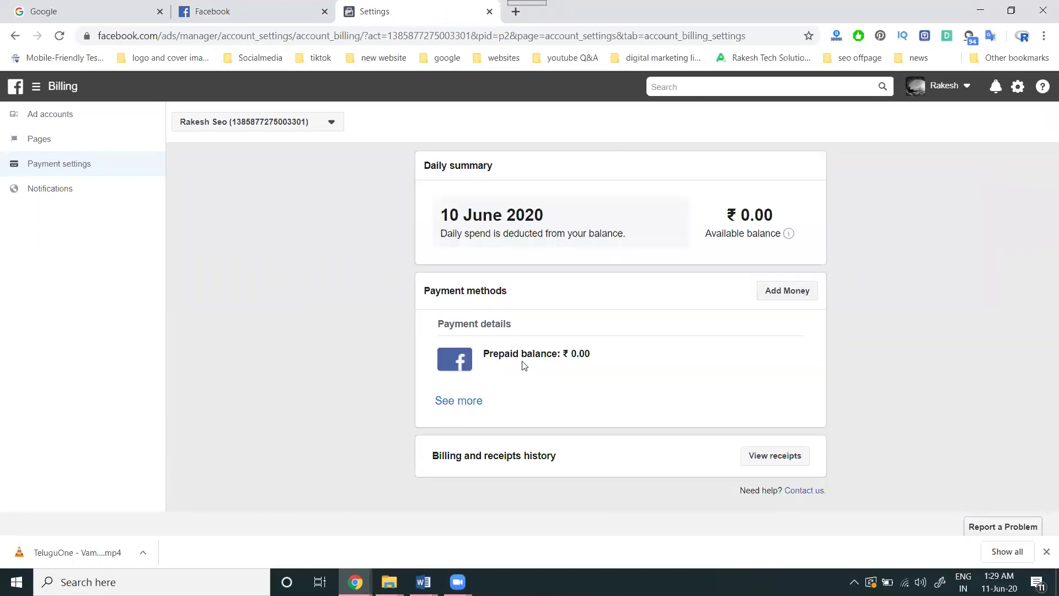
Start adding money and choose Net Banking as the payment method.
{"action": "left_click", "coordinate": [785, 290]}
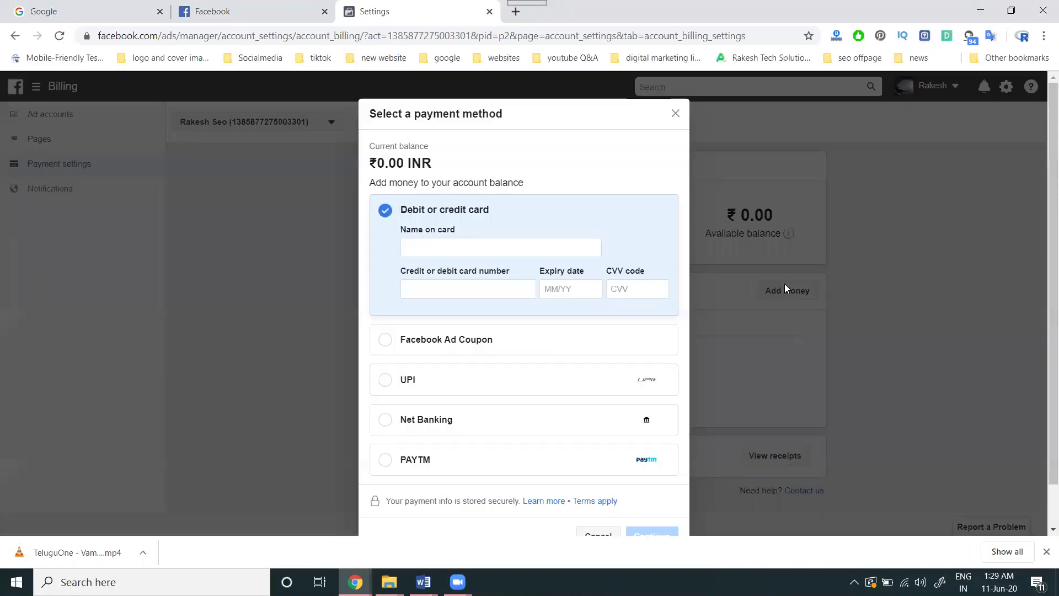
{"action": "scroll", "coordinate": [439, 302], "scroll_direction": "down", "scroll_amount": 1}
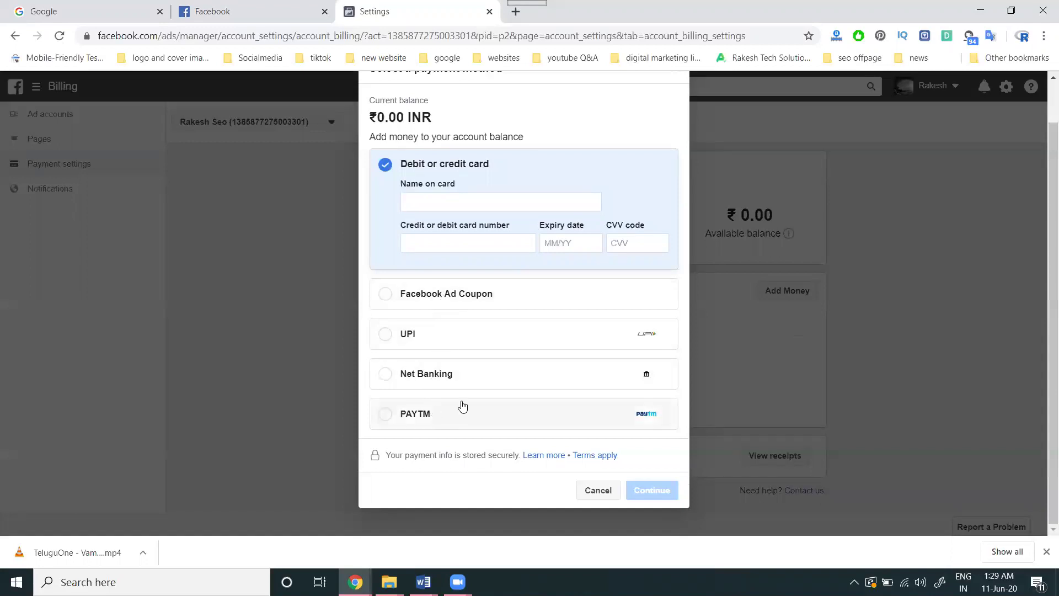
{"action": "left_click", "coordinate": [437, 380]}
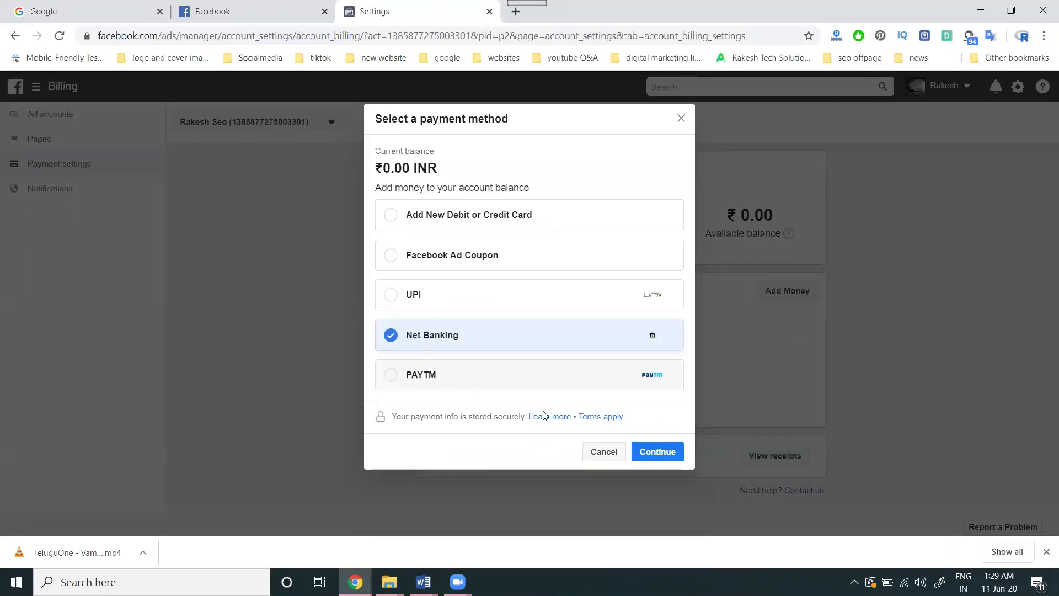
{"action": "left_click", "coordinate": [658, 451]}
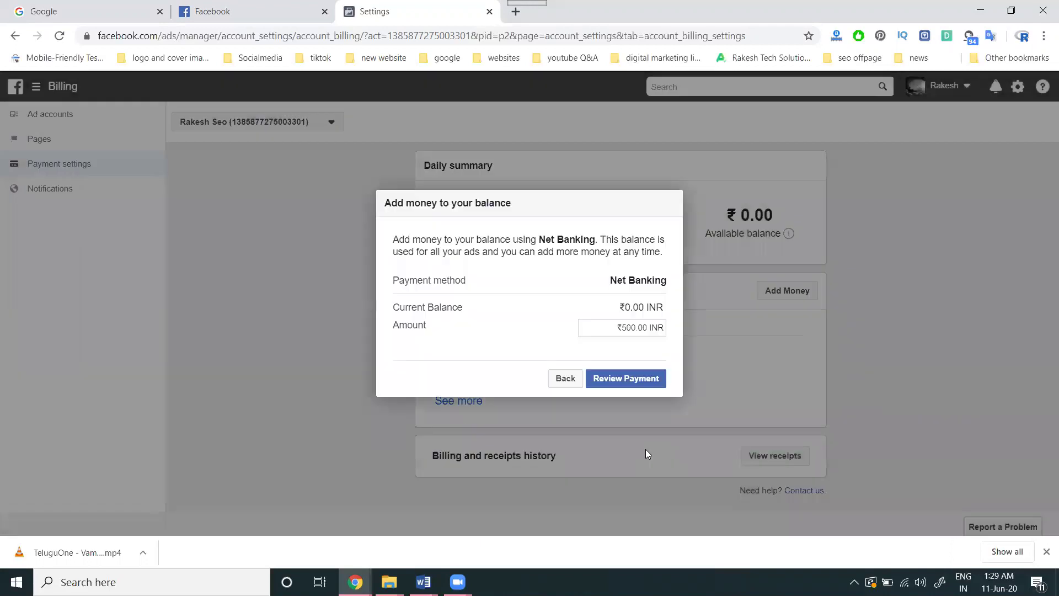
Review and submit the ₹500.00 Net Banking payment.
{"action": "double_click", "coordinate": [631, 328]}
{"action": "left_click", "coordinate": [626, 378]}
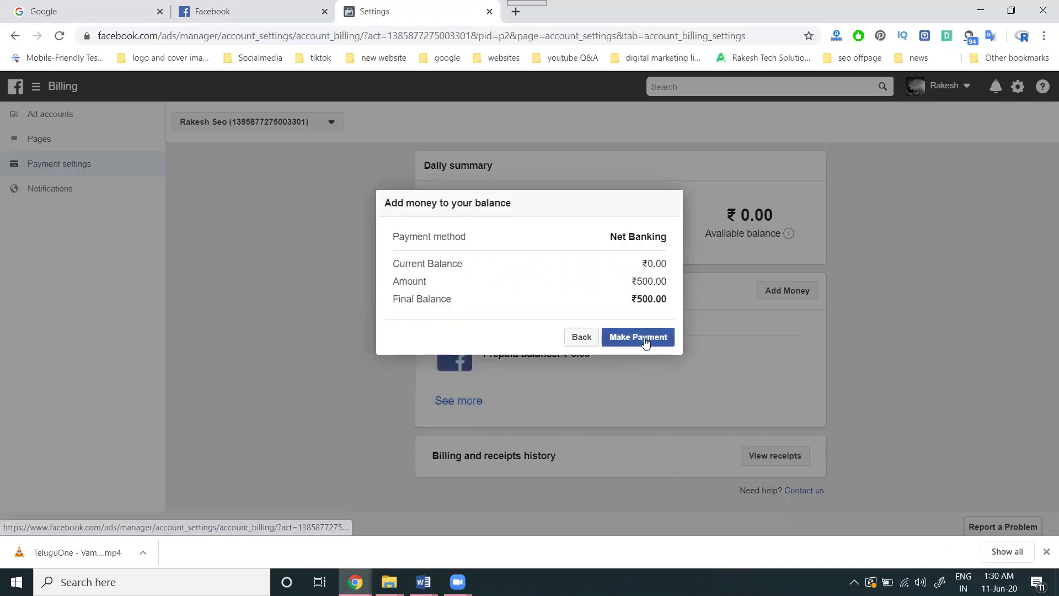
{"action": "left_click", "coordinate": [645, 338]}
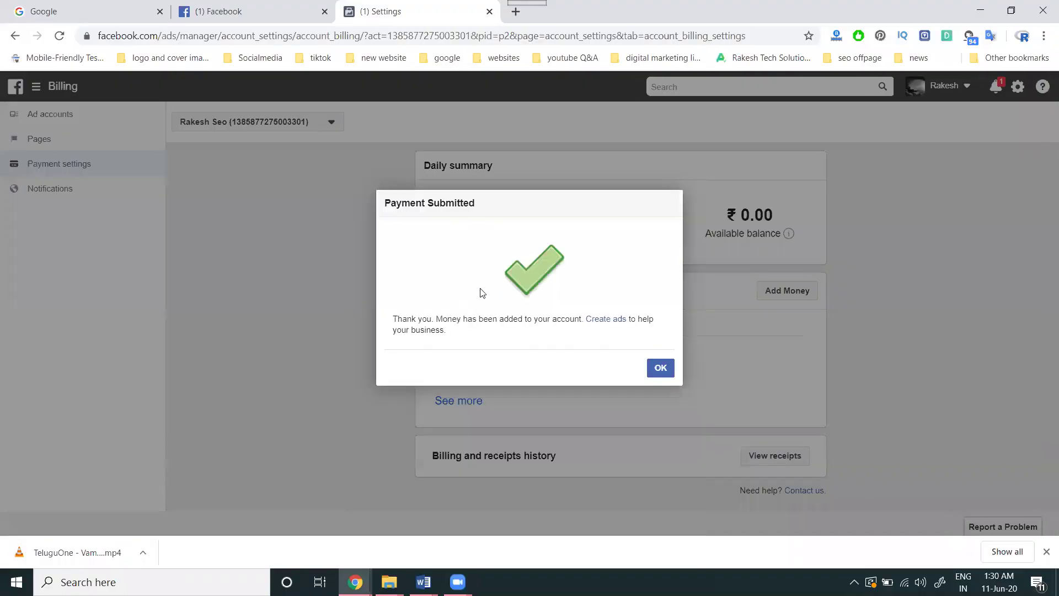
Dismiss the Payment Submitted dialog to return to payment settings.
{"action": "left_click", "coordinate": [660, 368]}
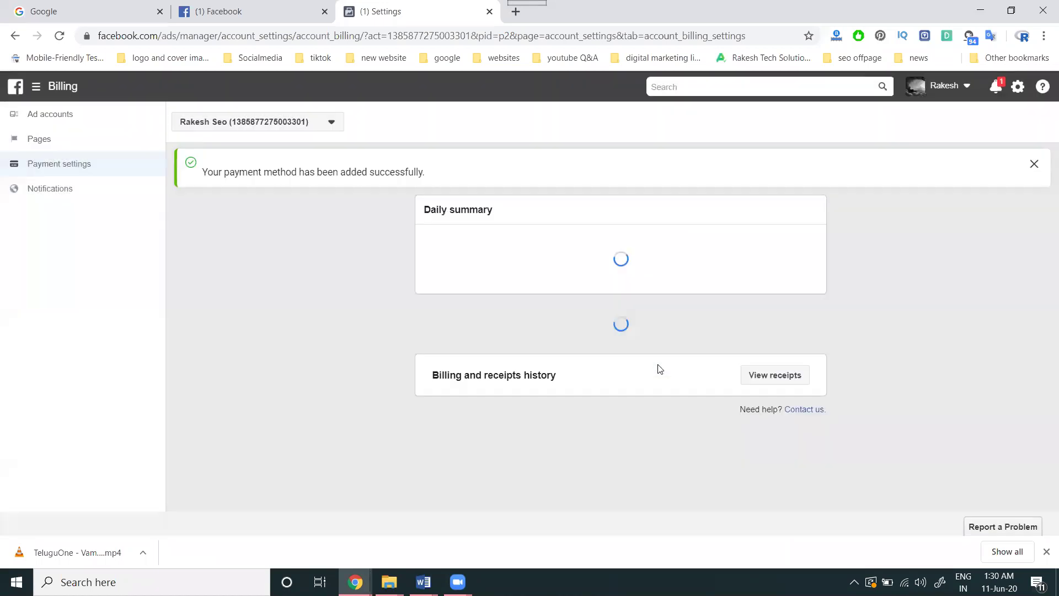